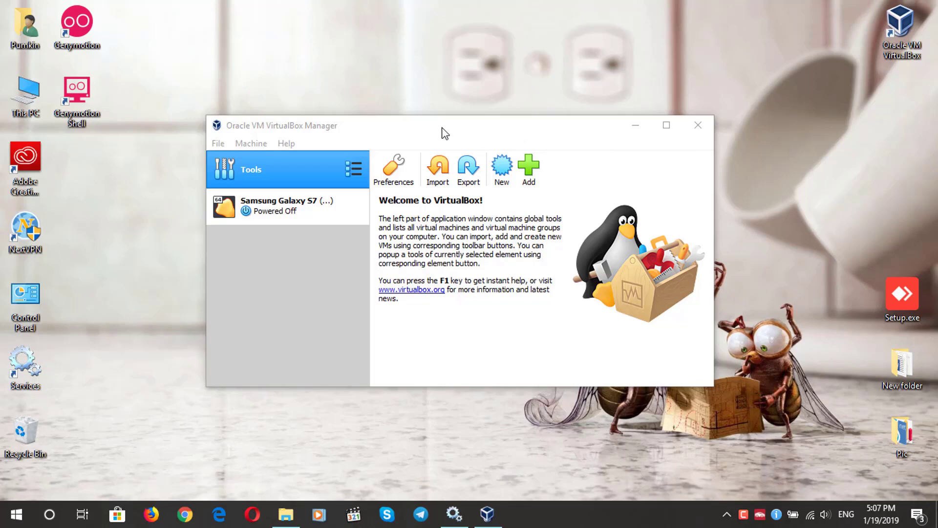
# Move the Genymotion and Genymotion Shell desktop shortcuts beneath the Oracle VM VirtualBox shortcut.
pyautogui.moveTo(116, 18); pyautogui.dragTo(66, 157)
pyautogui.moveTo(82, 104); pyautogui.dragTo(864, 174)
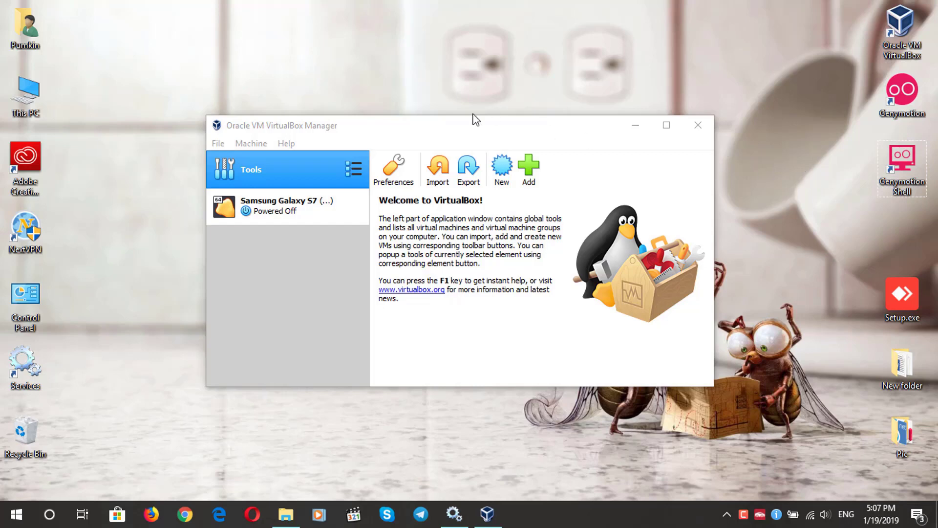
pyautogui.click(287, 214)
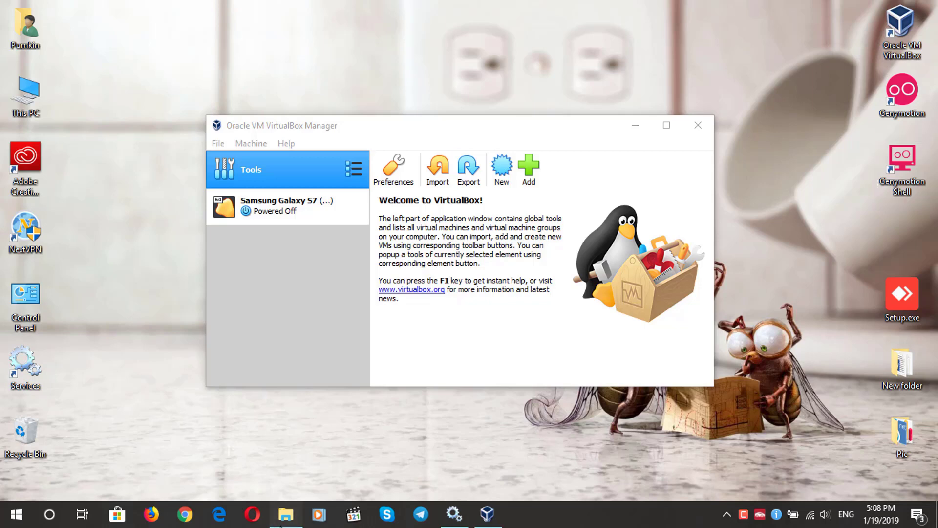
# Switch to File Explorer, refresh the MacOS folder and check the macOS High Sierra.vmdk disk file.
pyautogui.click(285, 514)
pyautogui.rightClick(391, 244)
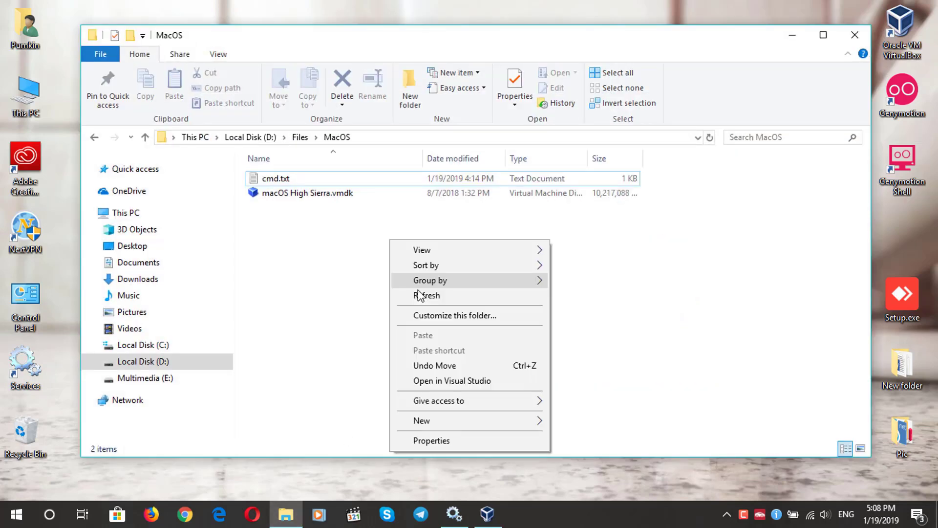
pyautogui.click(419, 295)
pyautogui.click(326, 198)
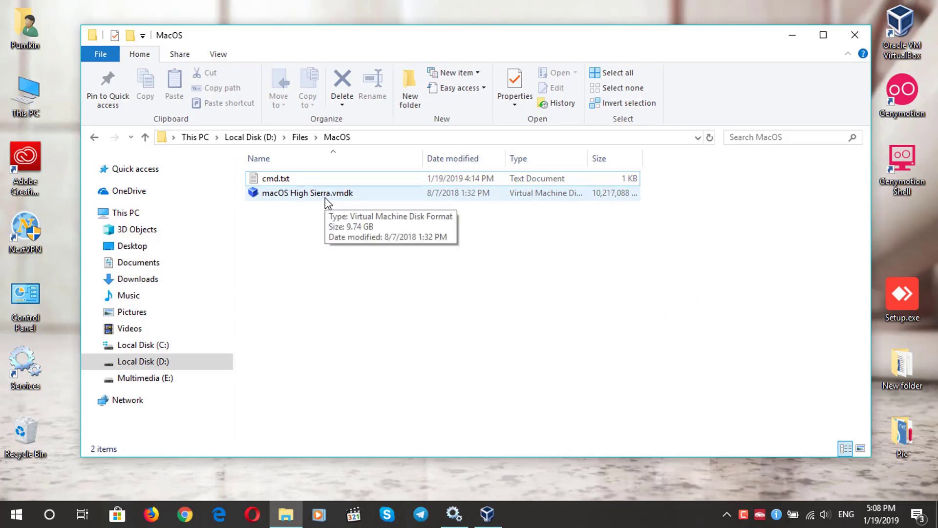
pyautogui.click(324, 198)
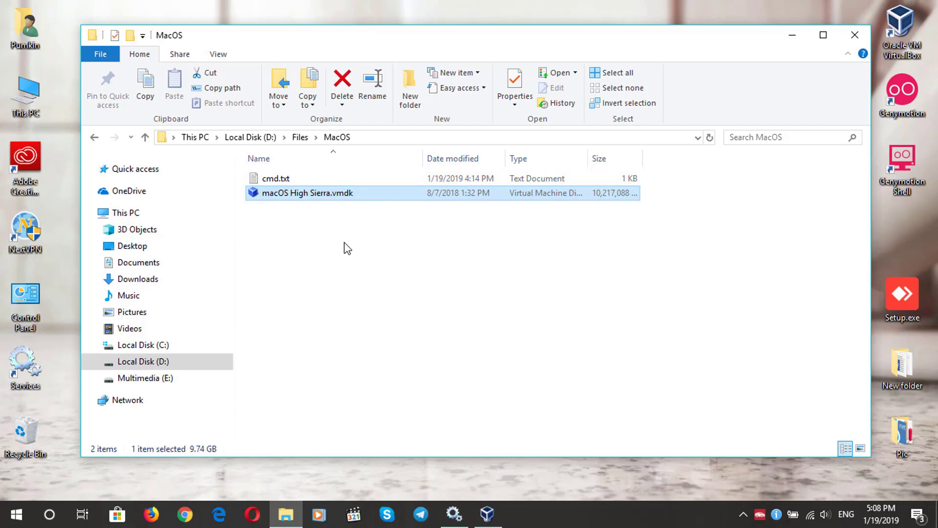
pyautogui.click(350, 248)
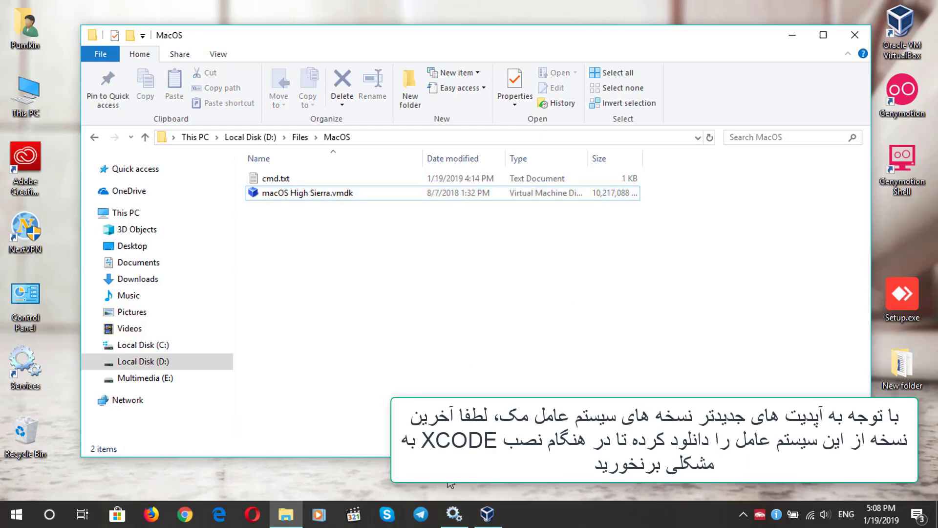
# Return to VirtualBox and start a new Mac OS X (64-bit) virtual machine named MacOS with 2048 MB of memory.
pyautogui.click(487, 513)
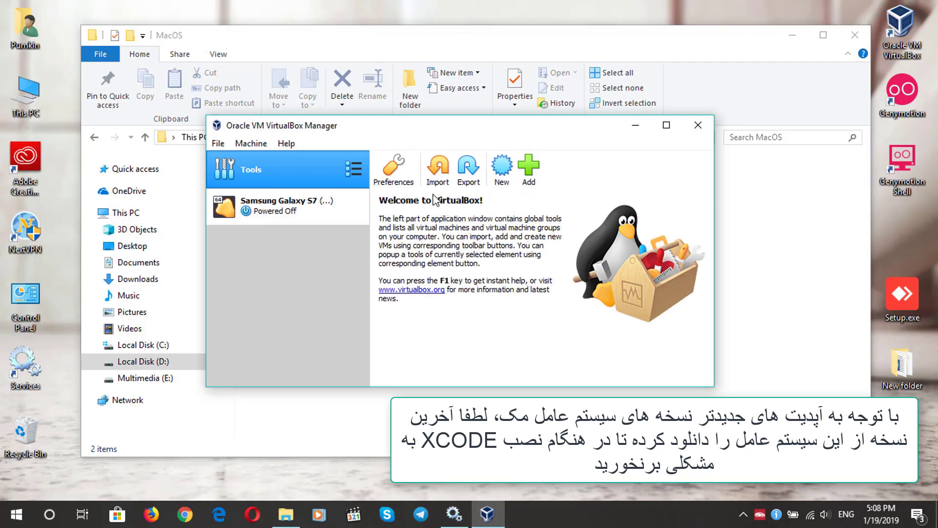
pyautogui.click(503, 163)
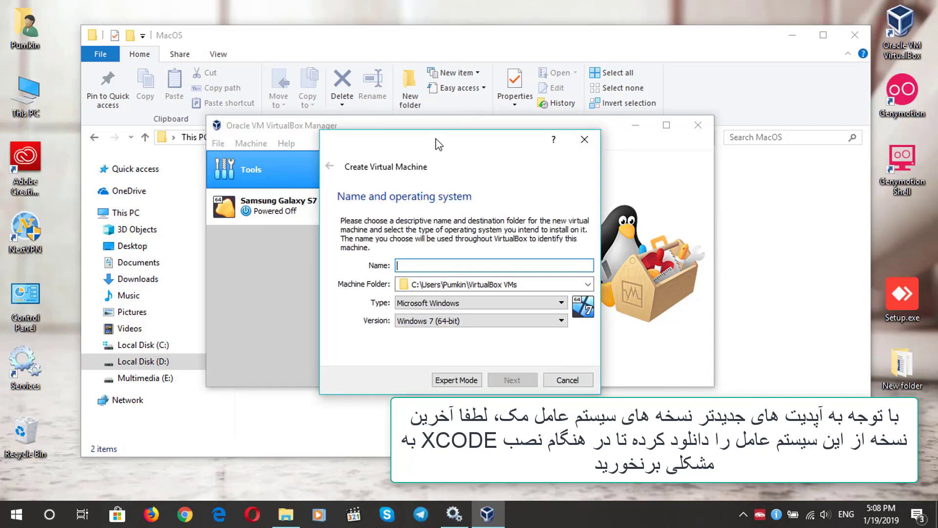
pyautogui.write('Ma')
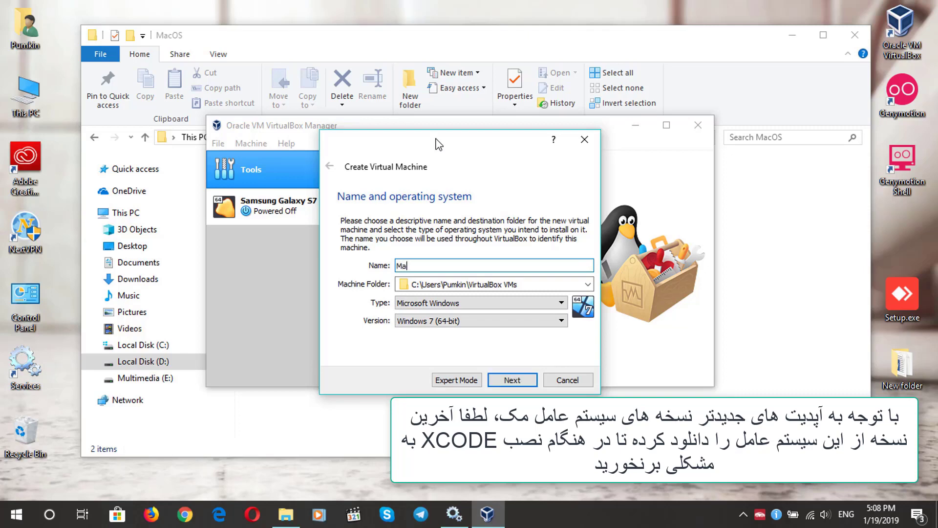
pyautogui.write('cOS')
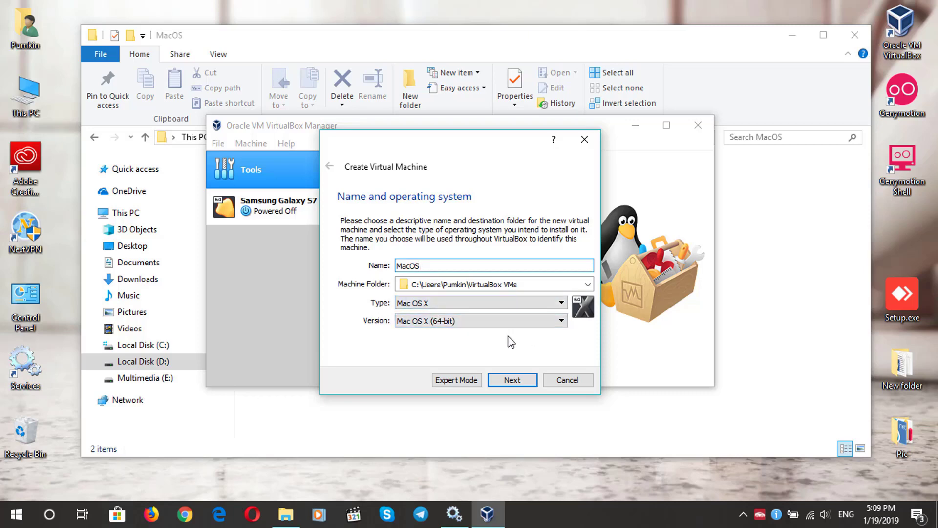
pyautogui.click(504, 385)
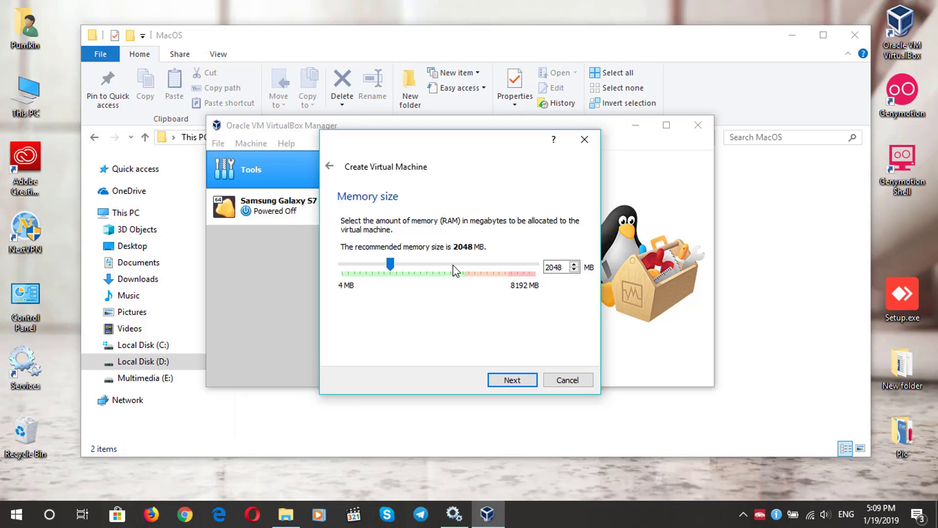
pyautogui.click(501, 380)
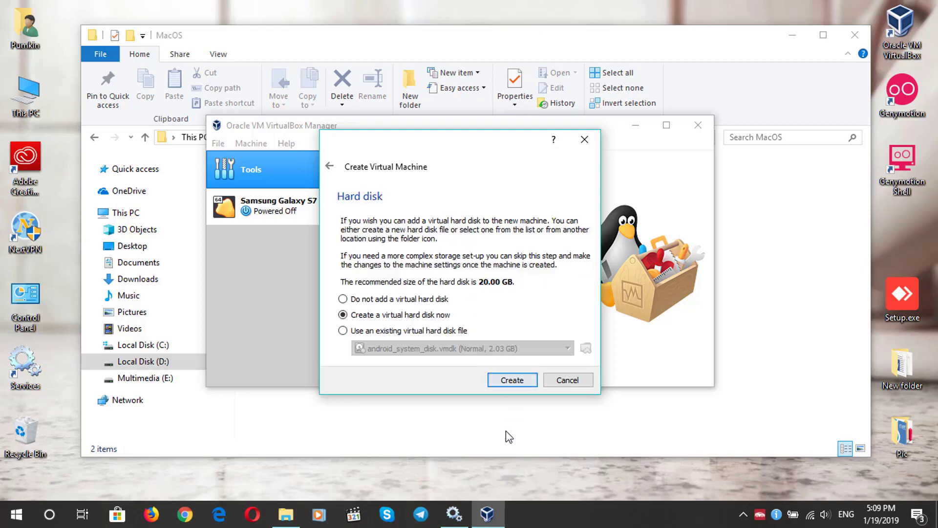
# Set the new machine to use an existing virtual hard disk file and check the disk file's folder in File Explorer.
pyautogui.click(390, 331)
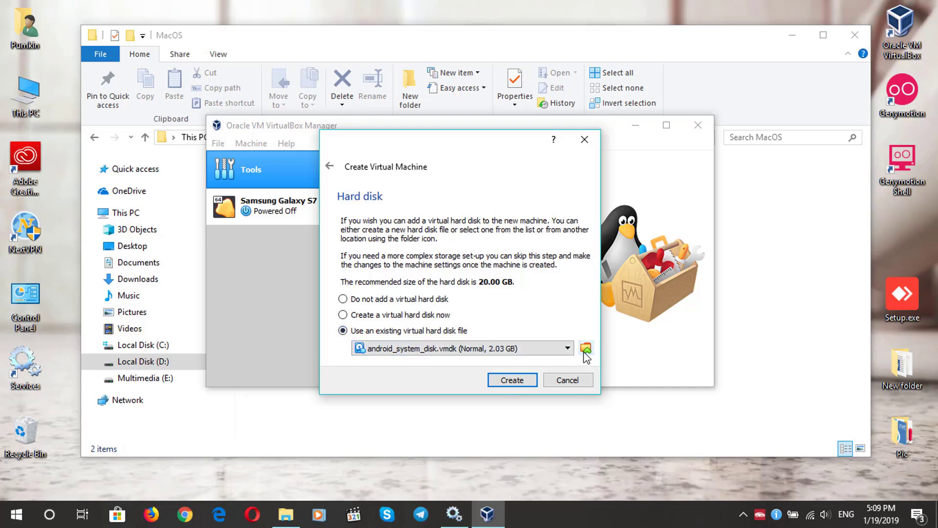
pyautogui.click(476, 349)
pyautogui.click(476, 348)
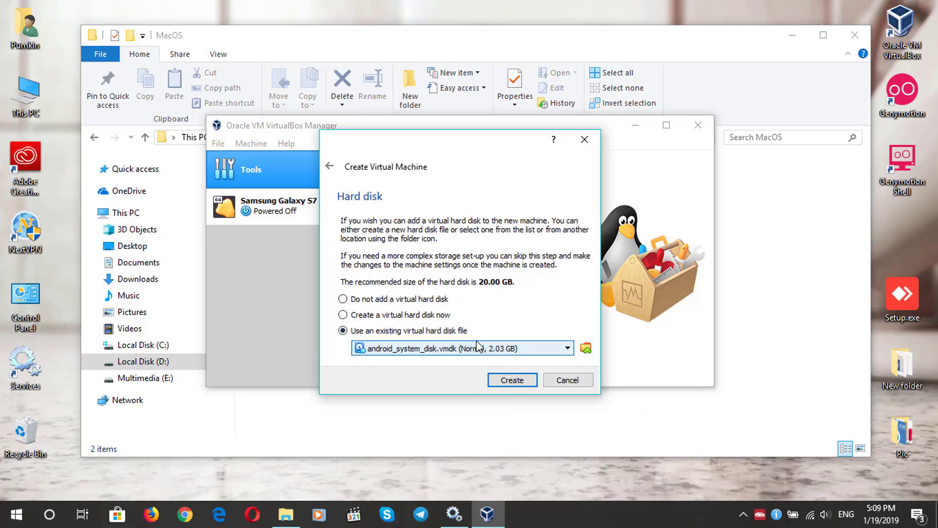
pyautogui.click(544, 40)
pyautogui.click(314, 194)
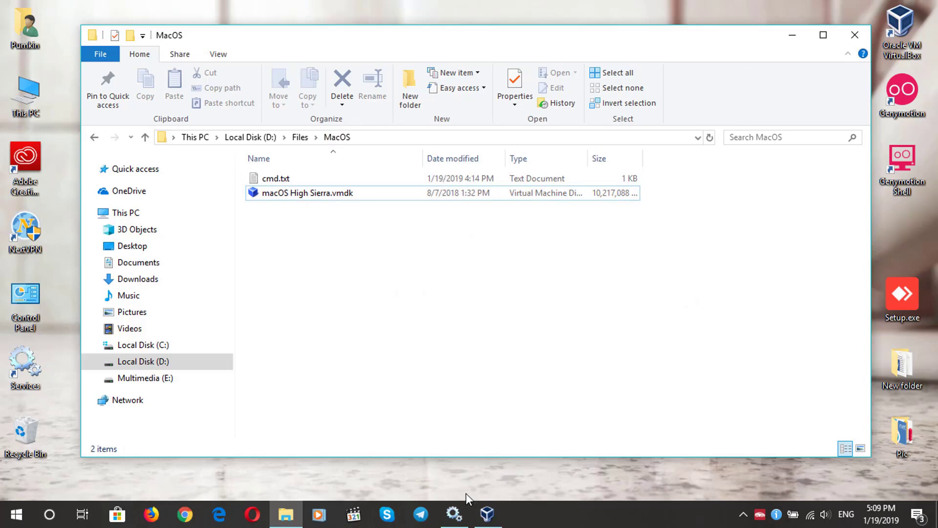
pyautogui.click(487, 513)
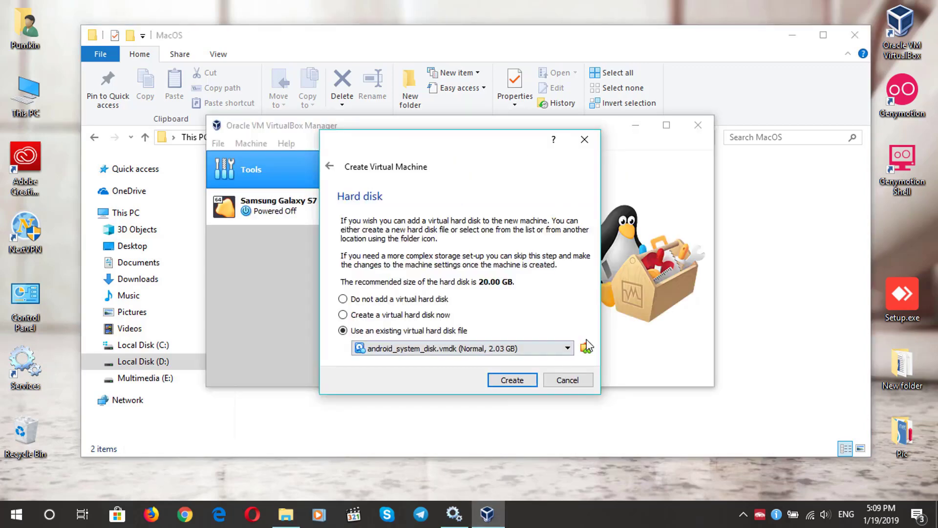
pyautogui.click(535, 38)
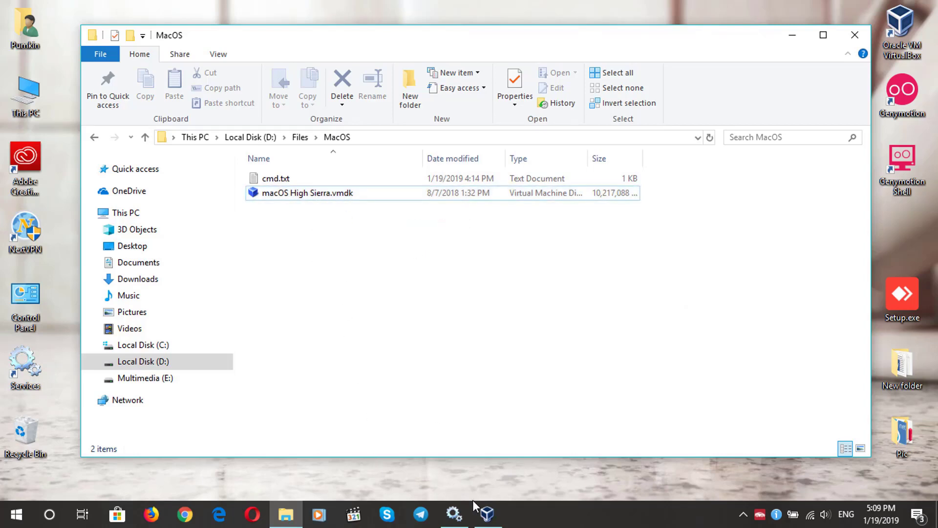
pyautogui.click(487, 513)
# Add macOS High Sierra.vmdk from the MacOS folder under Files on Local Disk (D:) as the hard disk and create the machine.
pyautogui.click(586, 348)
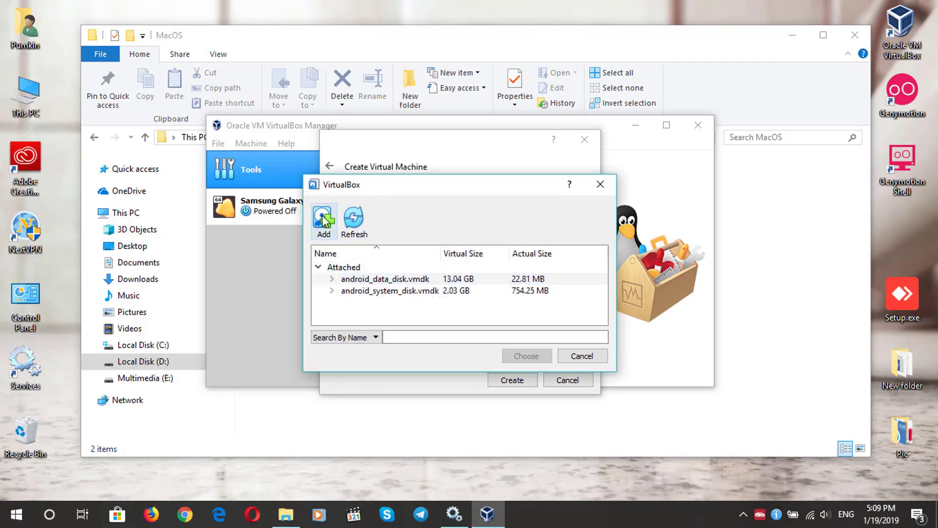
pyautogui.click(321, 215)
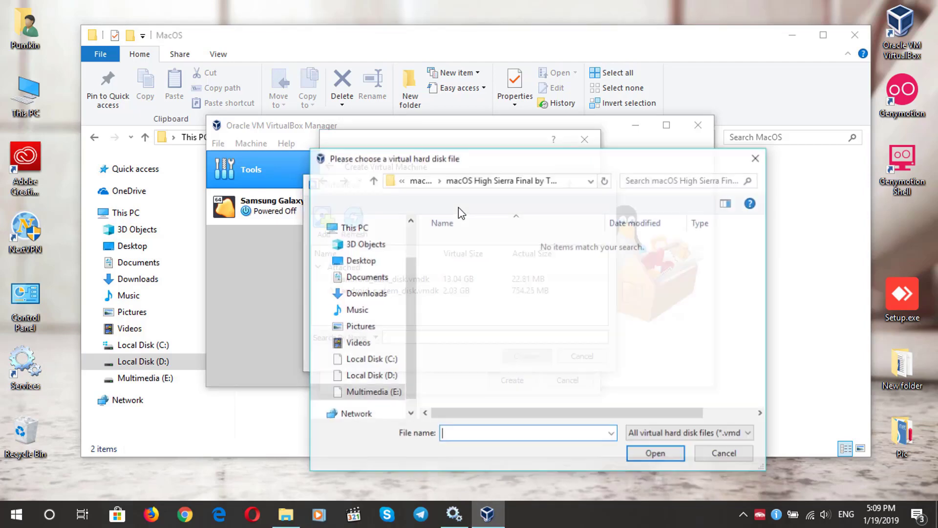
pyautogui.click(374, 376)
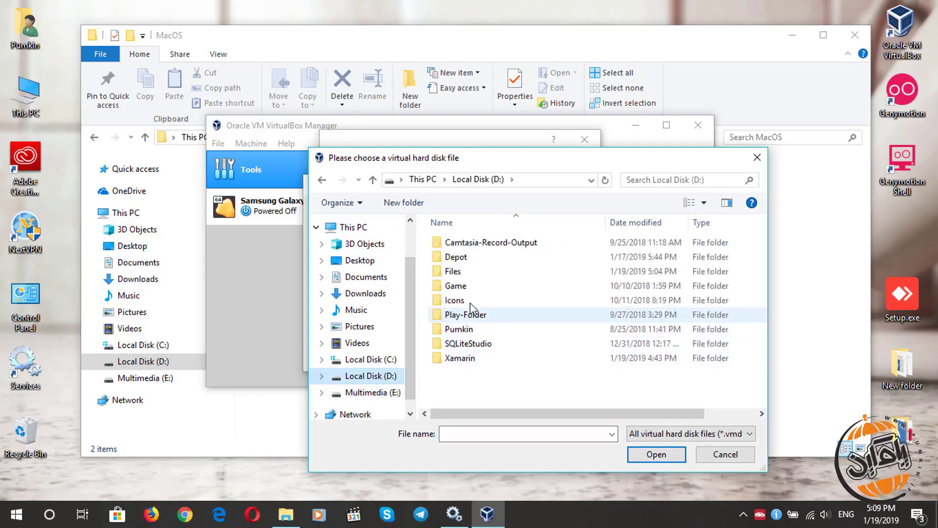
pyautogui.doubleClick(465, 272)
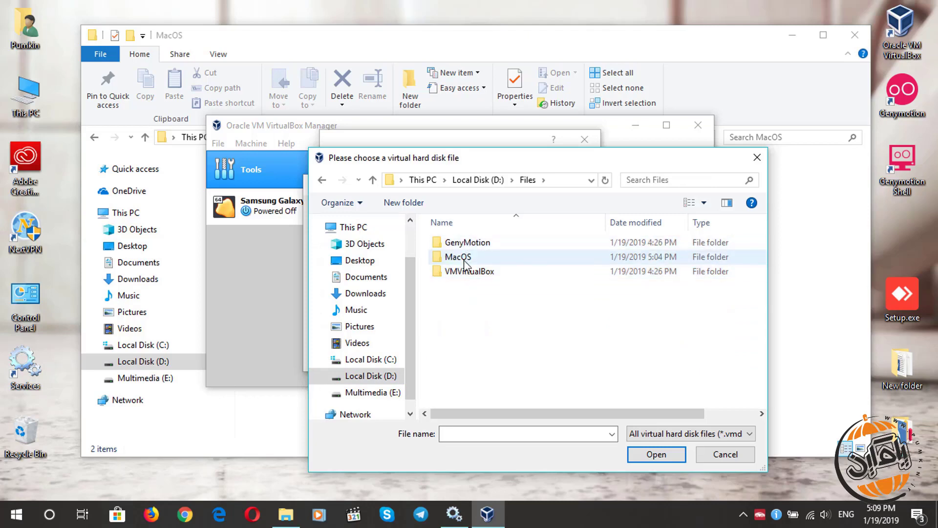
pyautogui.doubleClick(465, 257)
pyautogui.doubleClick(467, 243)
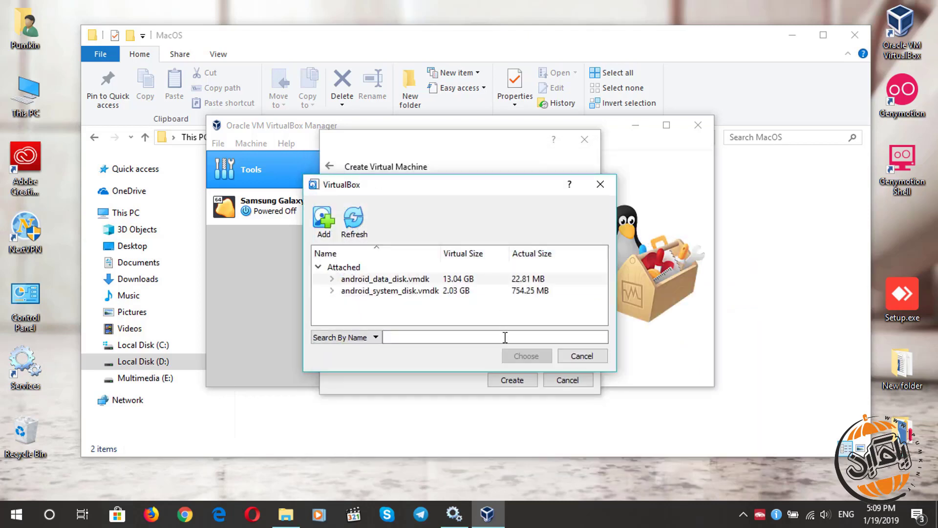
pyautogui.click(518, 359)
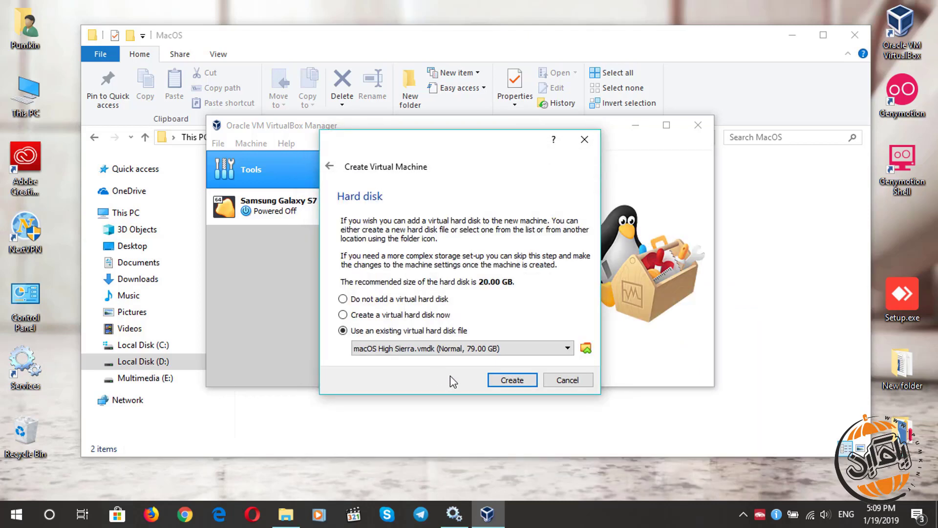
pyautogui.press('Return')
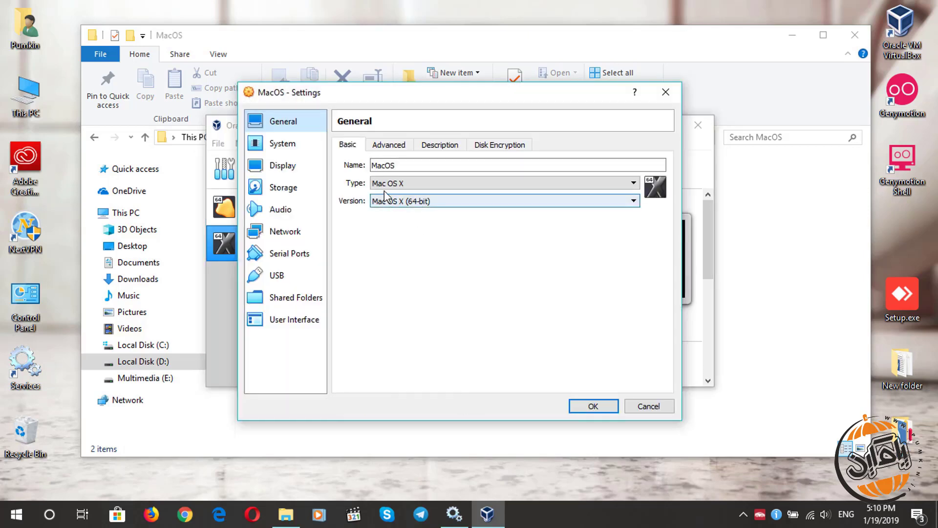
# In the MacOS machine's system settings, set the number of processors to 3.
pyautogui.click(288, 146)
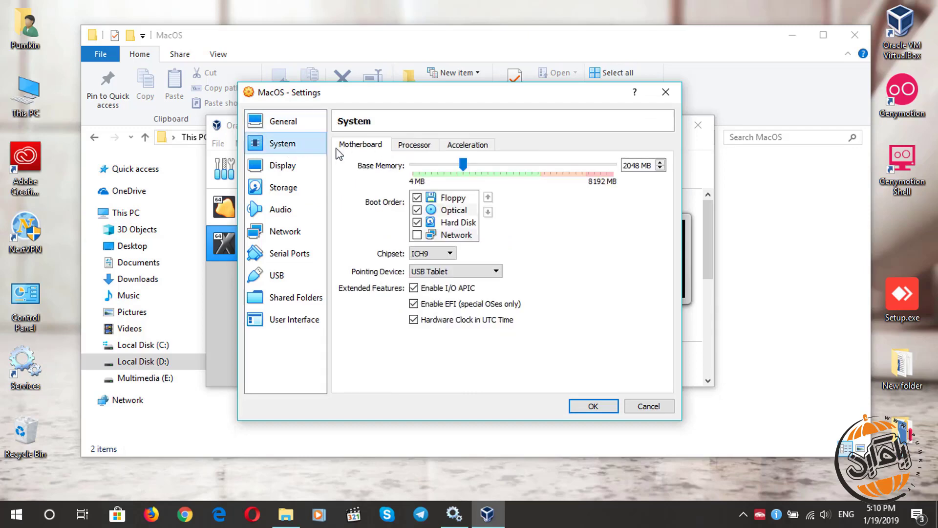
pyautogui.click(422, 145)
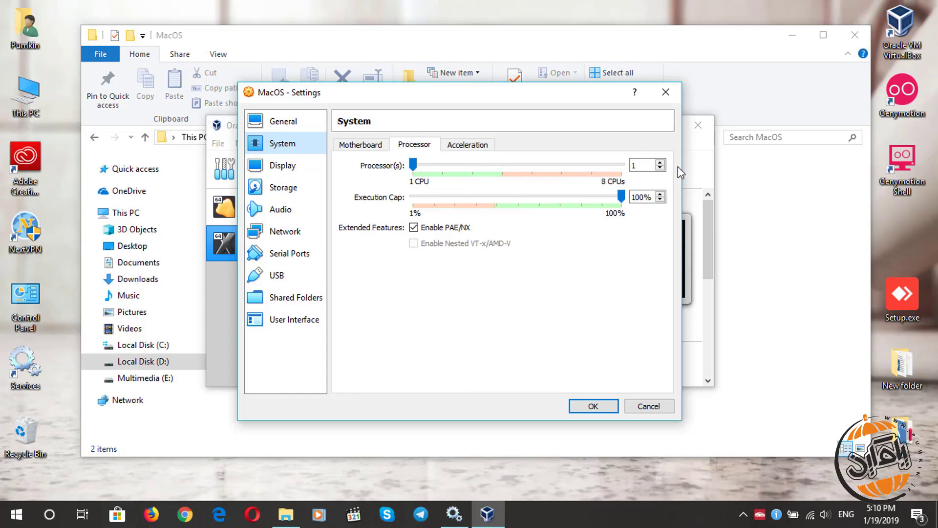
pyautogui.click(660, 162)
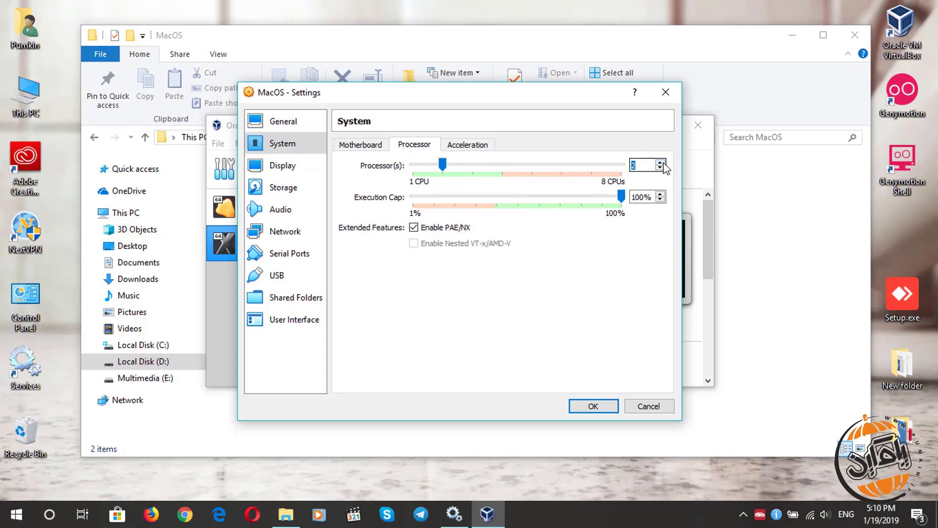
pyautogui.click(663, 164)
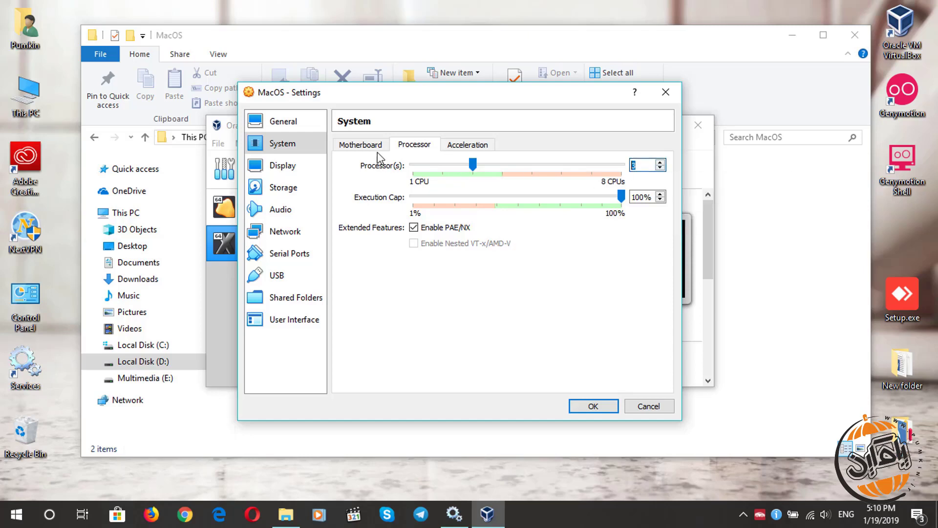
pyautogui.click(291, 167)
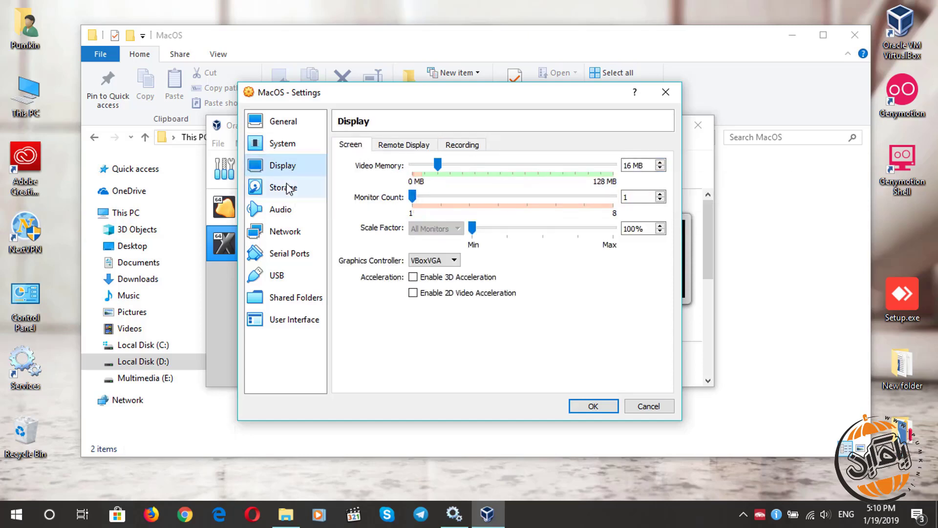
pyautogui.click(288, 185)
pyautogui.click(283, 143)
pyautogui.click(284, 165)
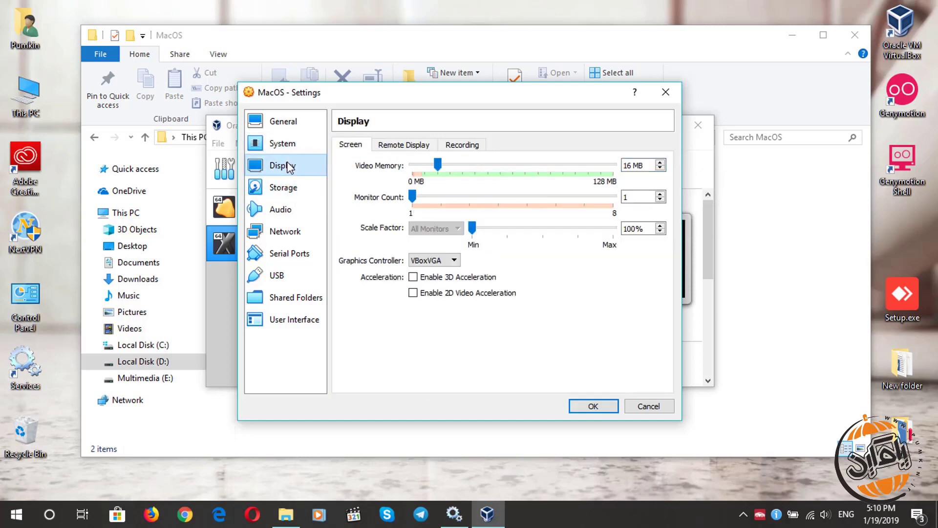
# Go through the system settings and disable Floppy in the machine's boot order.
pyautogui.click(282, 143)
pyautogui.click(469, 145)
pyautogui.click(414, 144)
pyautogui.click(360, 145)
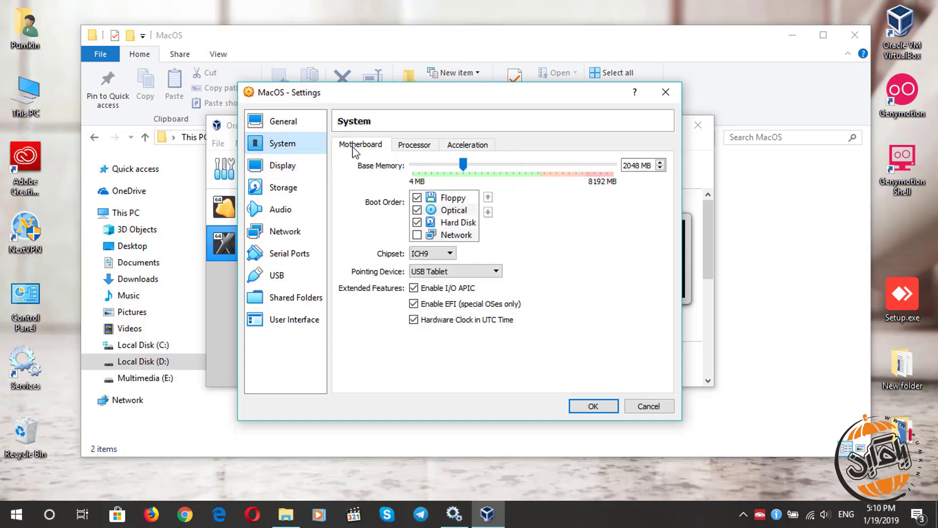
pyautogui.click(417, 198)
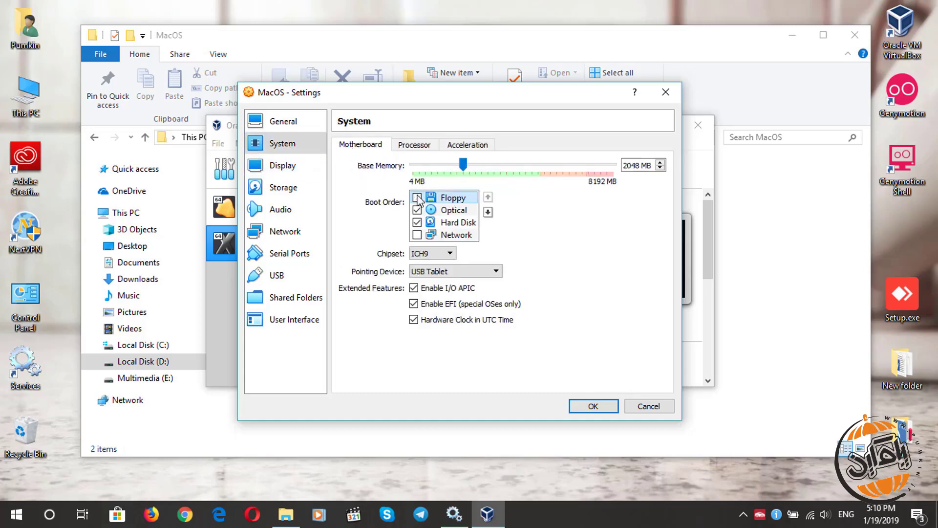
# Set the machine's video memory to 128 MB and save the settings.
pyautogui.click(283, 166)
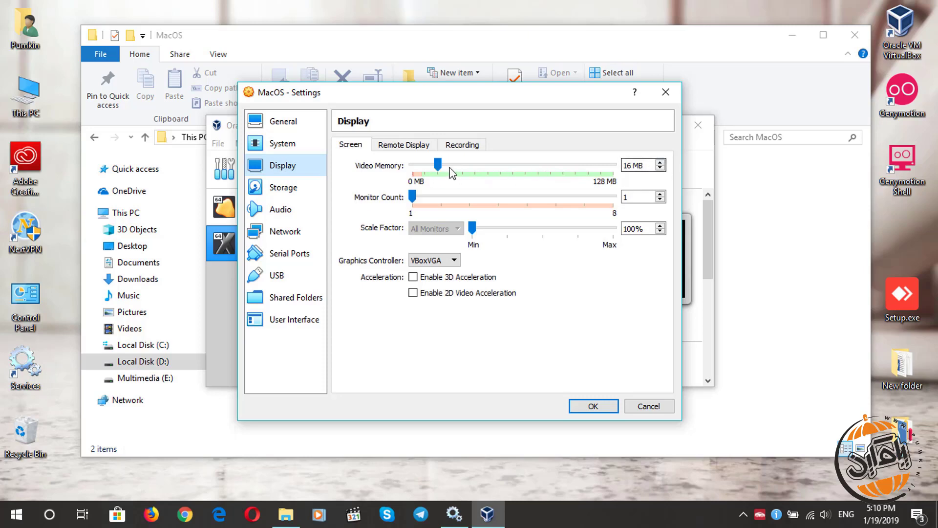
pyautogui.moveTo(439, 168); pyautogui.dragTo(614, 173)
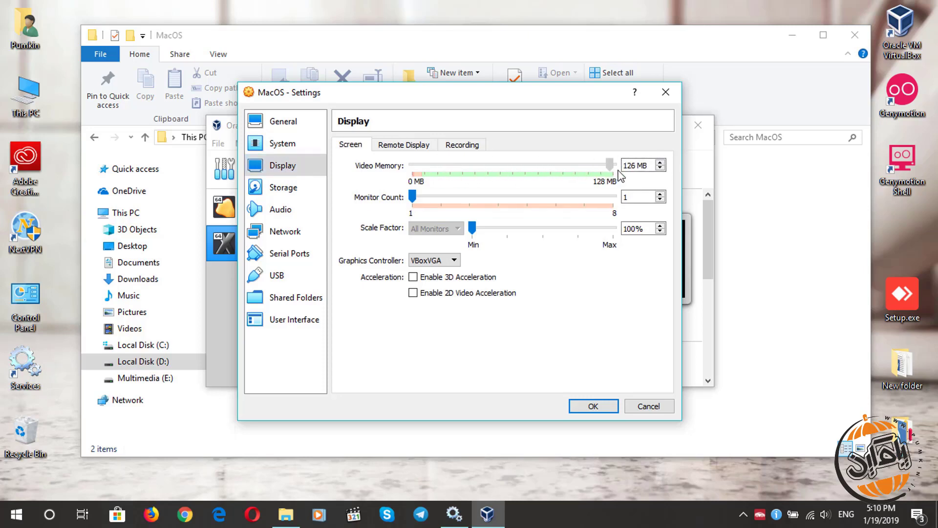
pyautogui.click(574, 404)
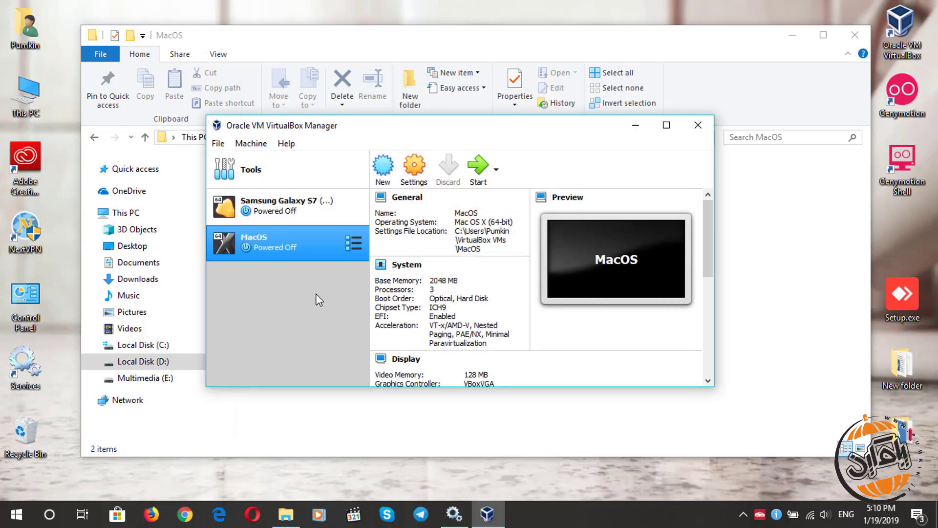
# Open cmd.txt from the MacOS folder and check the virtual machine's name in VirtualBox Manager.
pyautogui.click(456, 38)
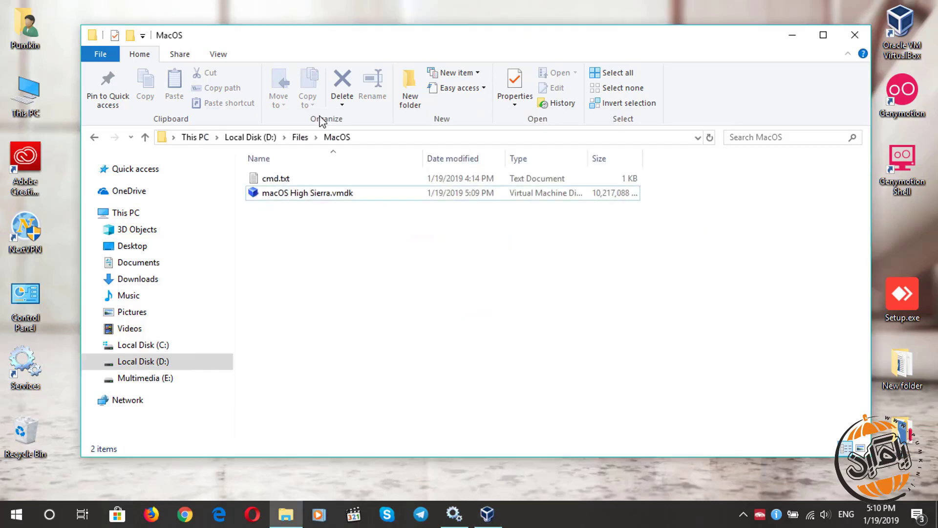
pyautogui.click(285, 177)
pyautogui.doubleClick(285, 178)
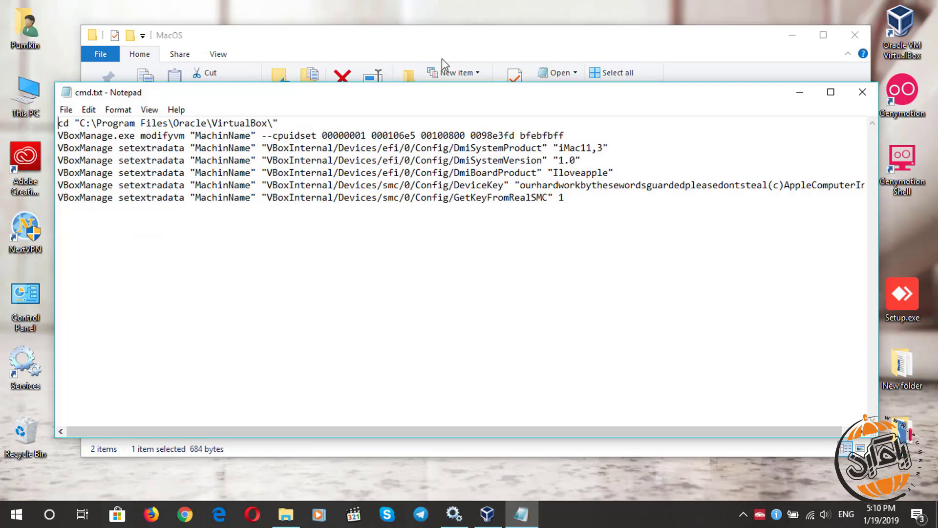
pyautogui.click(497, 521)
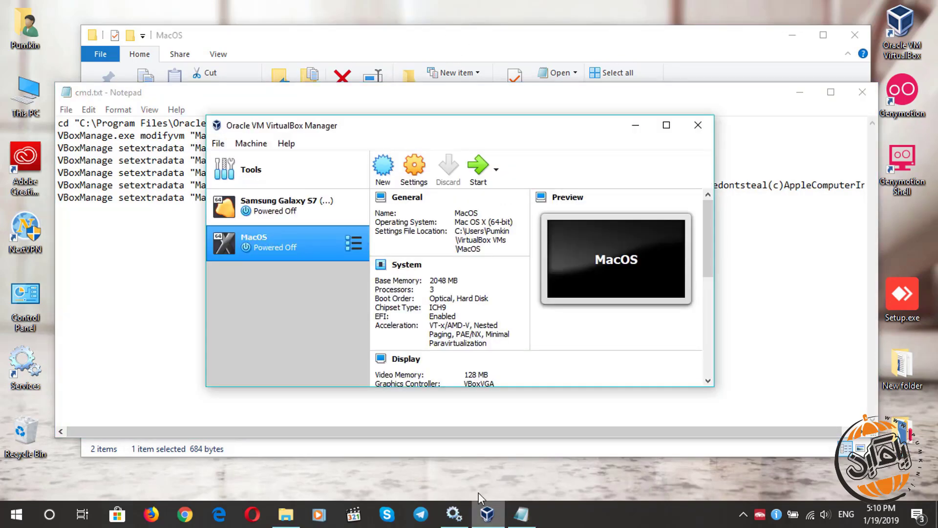
pyautogui.click(406, 40)
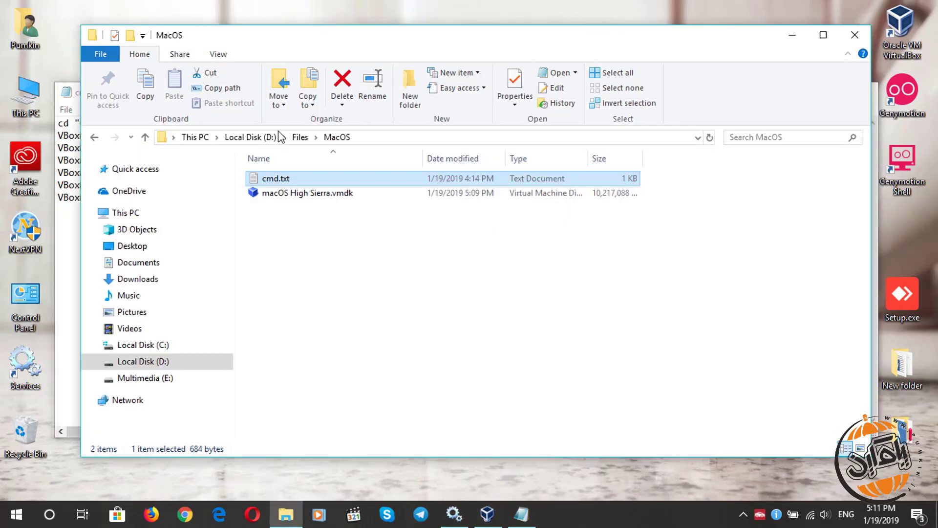
pyautogui.click(521, 514)
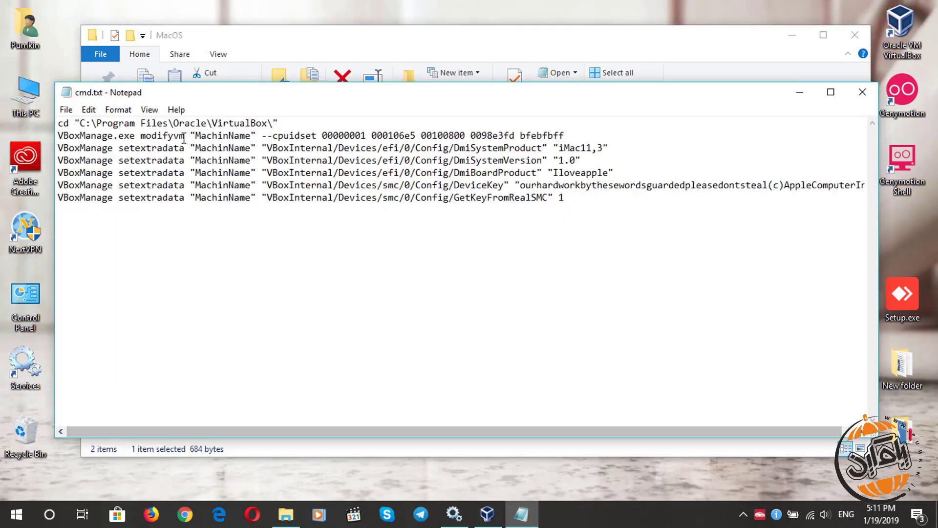
# In cmd.txt, replace the MachinName placeholder in the modifyvm command with MacOS.
pyautogui.moveTo(195, 136); pyautogui.dragTo(252, 138)
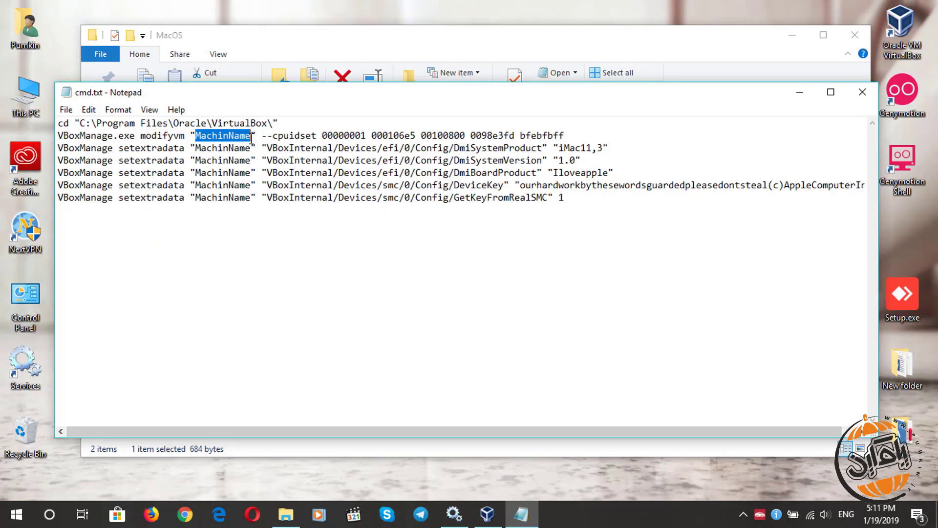
pyautogui.write('MacOS')
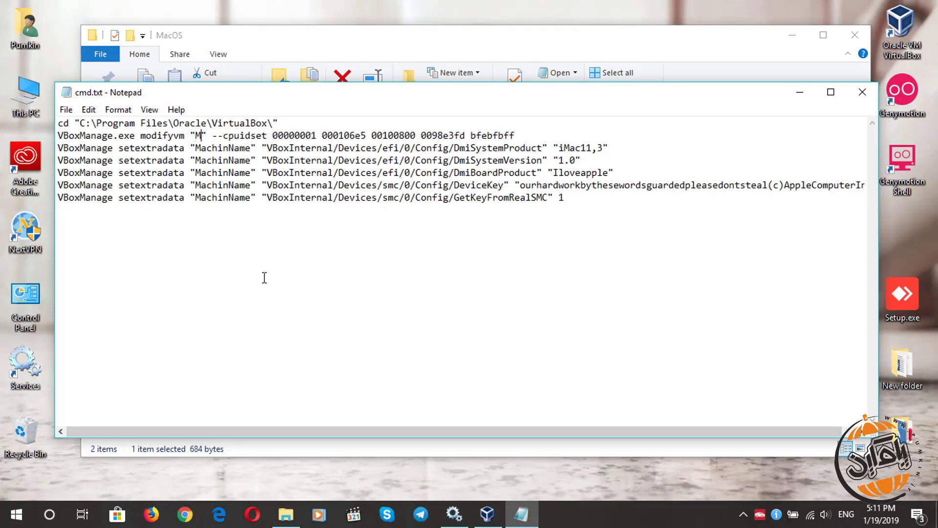
pyautogui.hotkey('shift', 'Left')
pyautogui.hotkey('shift', 'Left')
pyautogui.hotkey('shift', 'Left')
pyautogui.hotkey('shift', 'Left')
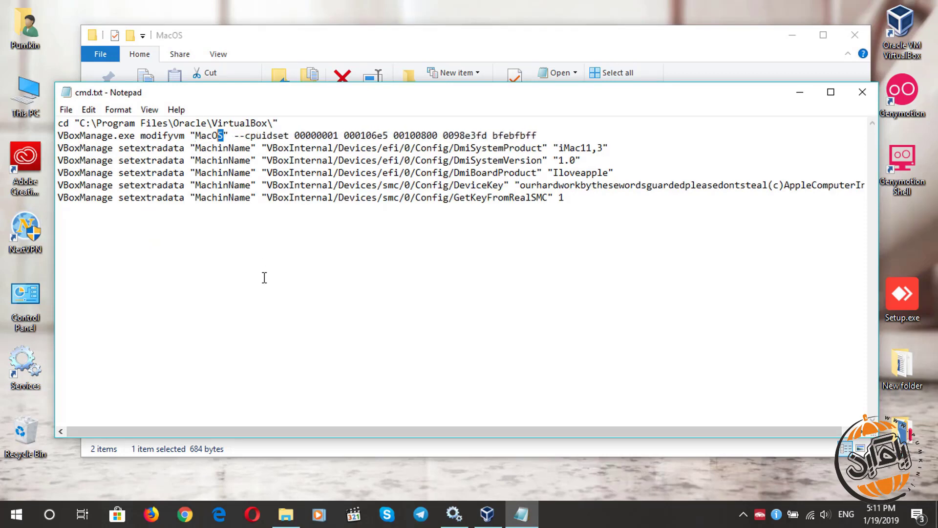
# Replace the MachinName placeholder with MacOS in all five VBoxManage setextradata commands.
pyautogui.click(197, 147)
pyautogui.moveTo(251, 148); pyautogui.dragTo(252, 148)
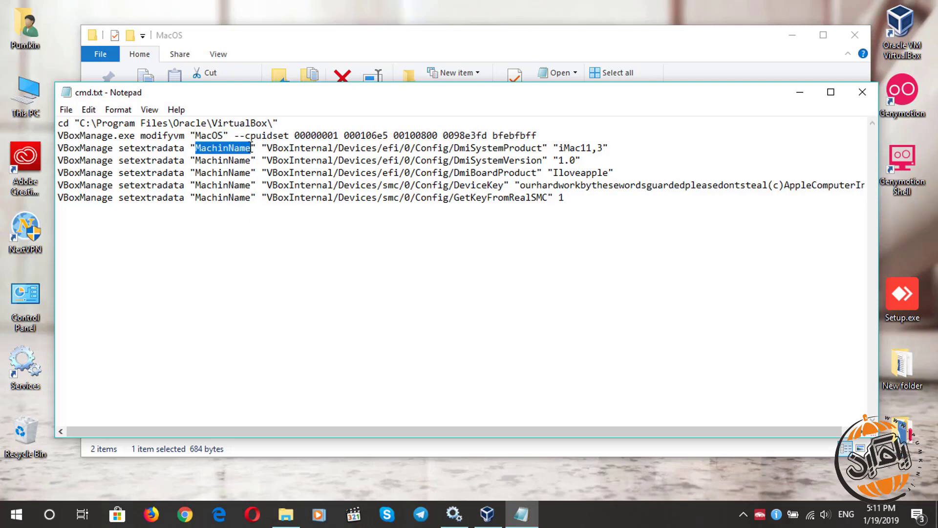
pyautogui.write('MacOS')
pyautogui.moveTo(196, 159); pyautogui.dragTo(251, 161)
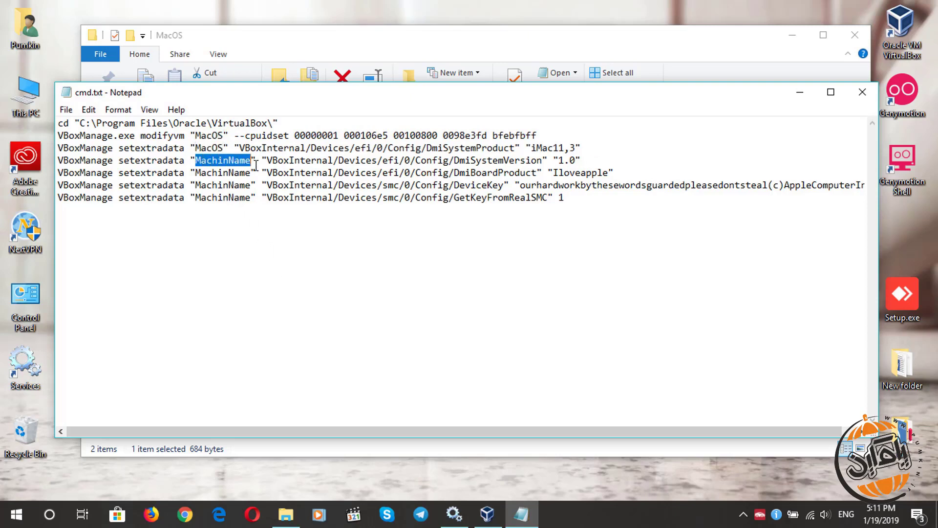
pyautogui.write('MacOS')
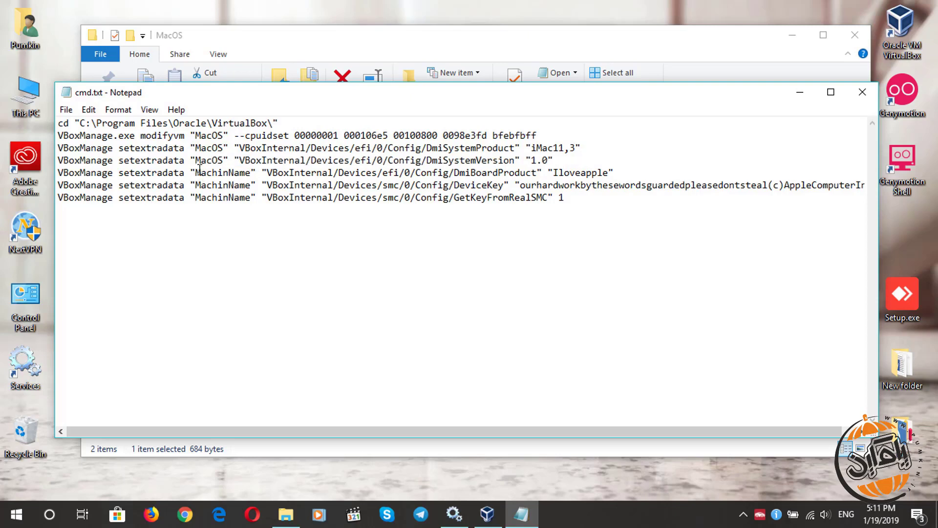
pyautogui.moveTo(196, 172); pyautogui.dragTo(252, 172)
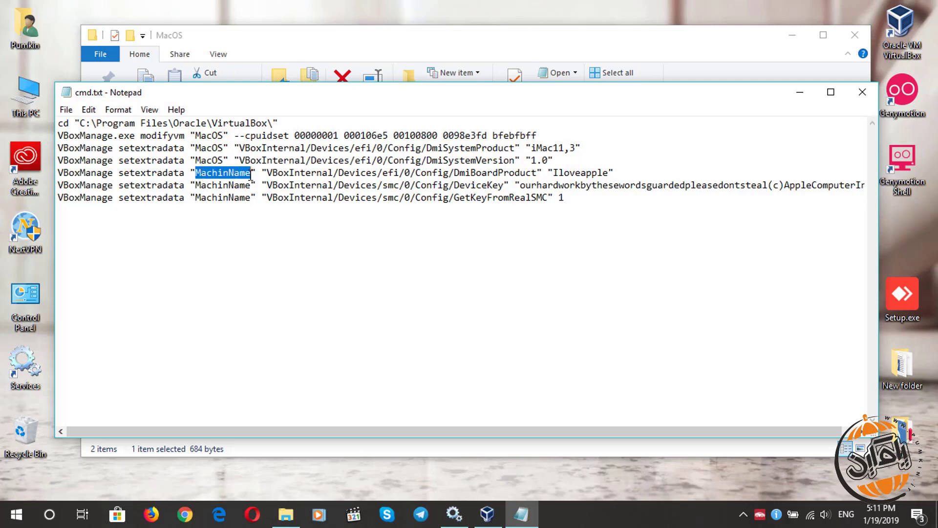
pyautogui.write('MacOS')
pyautogui.moveTo(196, 185); pyautogui.dragTo(251, 185)
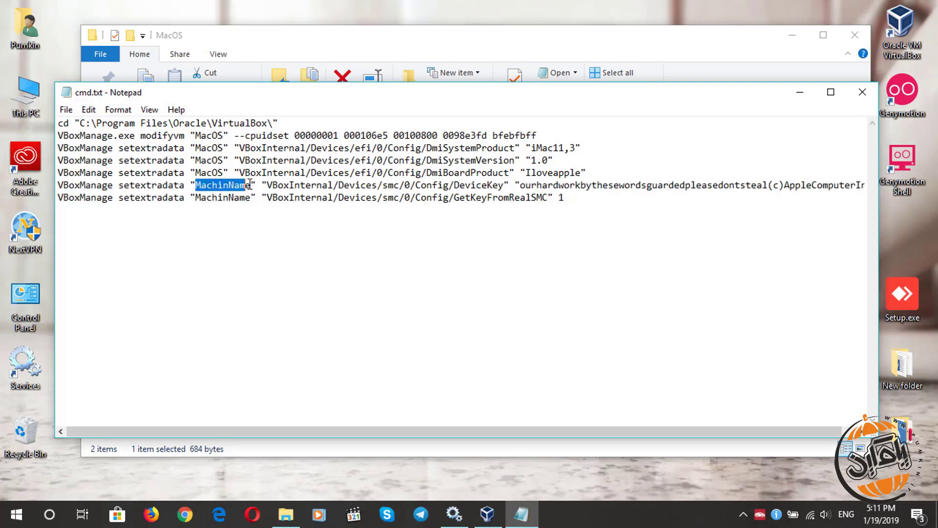
pyautogui.write('MacOS')
pyautogui.moveTo(195, 197); pyautogui.dragTo(251, 197)
pyautogui.write('MacOS')
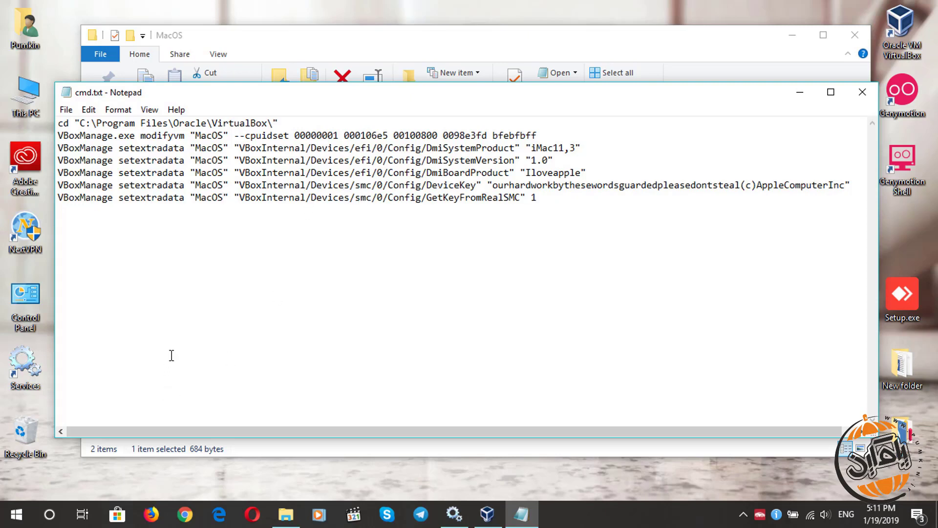
# Search Windows for "com" and run Command Prompt as administrator.
pyautogui.click(51, 524)
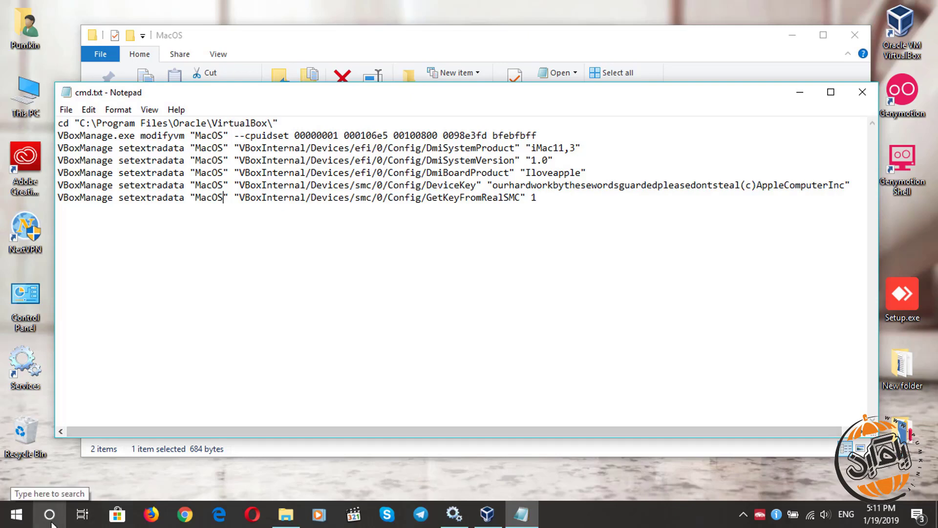
pyautogui.write('c')
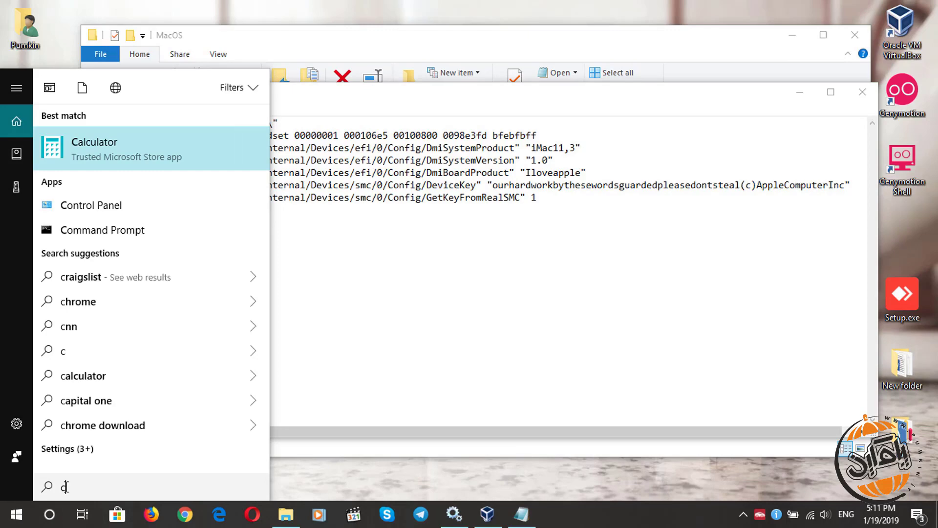
pyautogui.write('om')
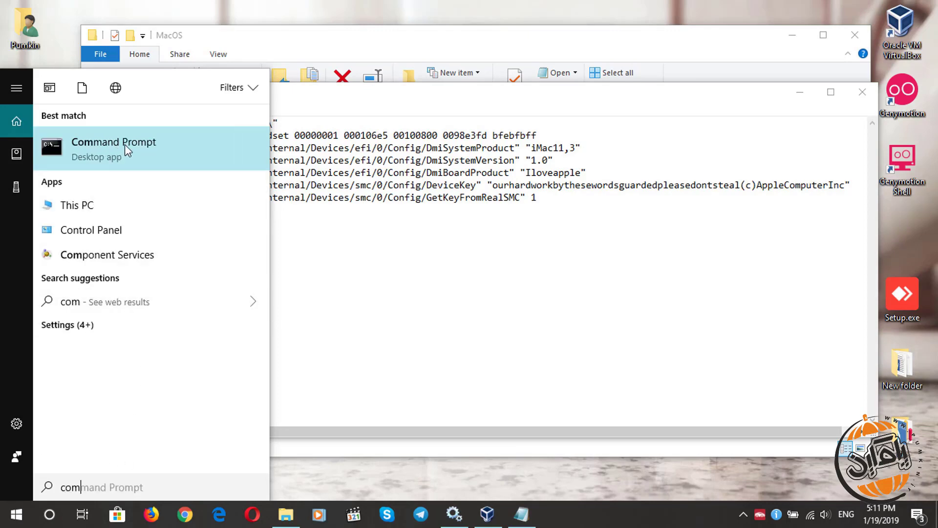
pyautogui.rightClick(151, 151)
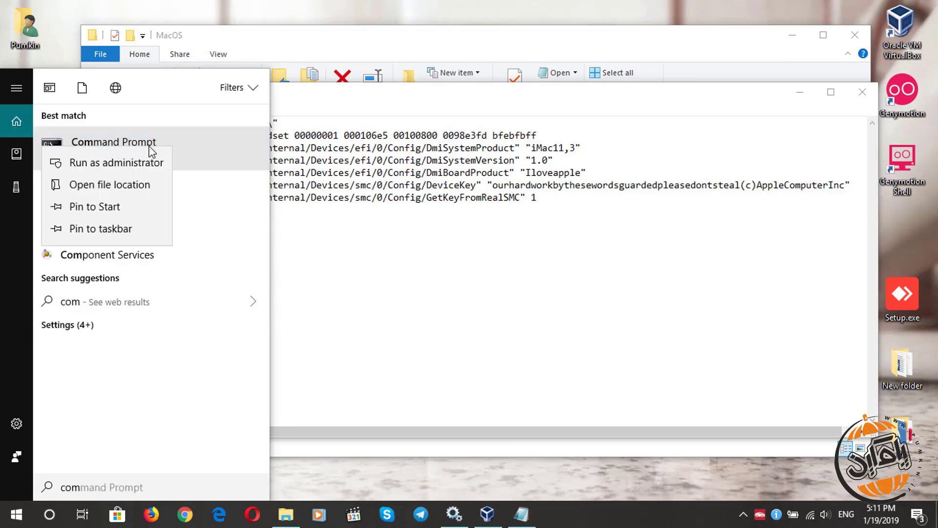
pyautogui.click(123, 163)
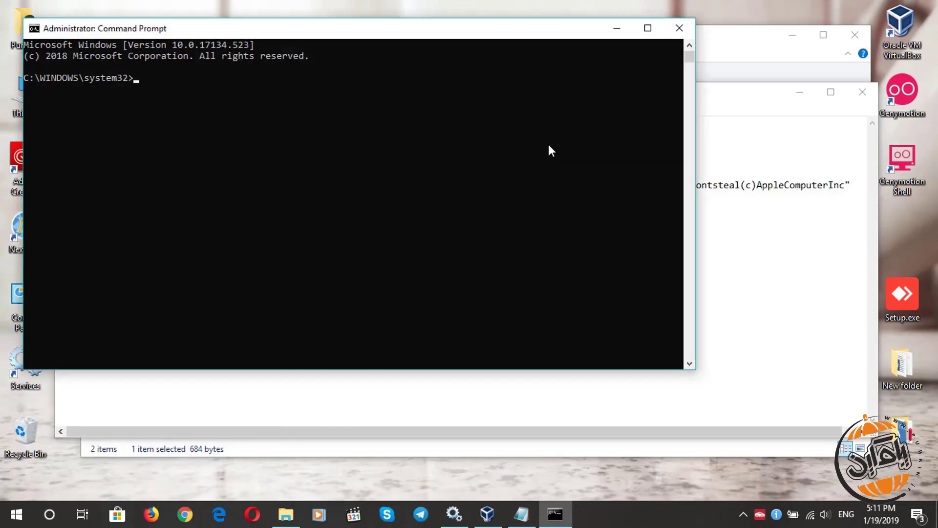
# Copy all the commands from cmd.txt and paste them into the administrator Command Prompt.
pyautogui.click(729, 91)
pyautogui.moveTo(559, 198); pyautogui.dragTo(56, 122)
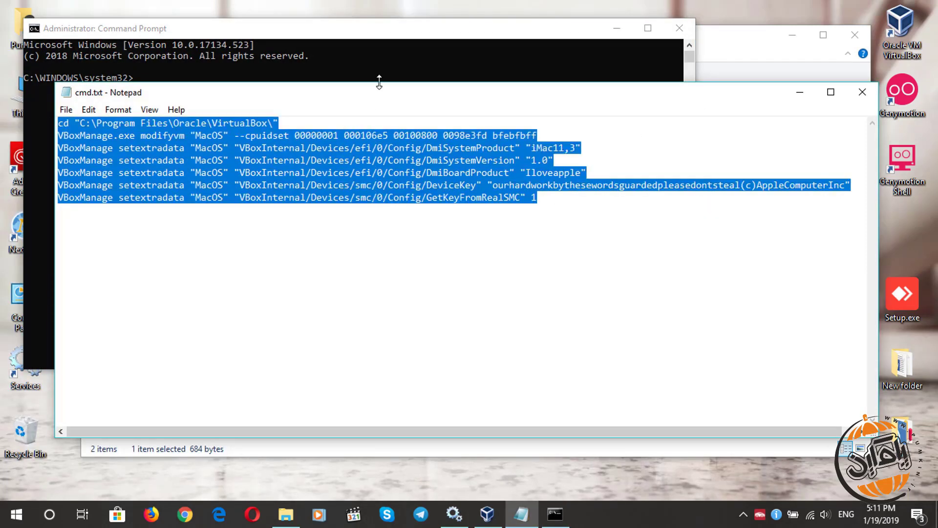
pyautogui.click(399, 32)
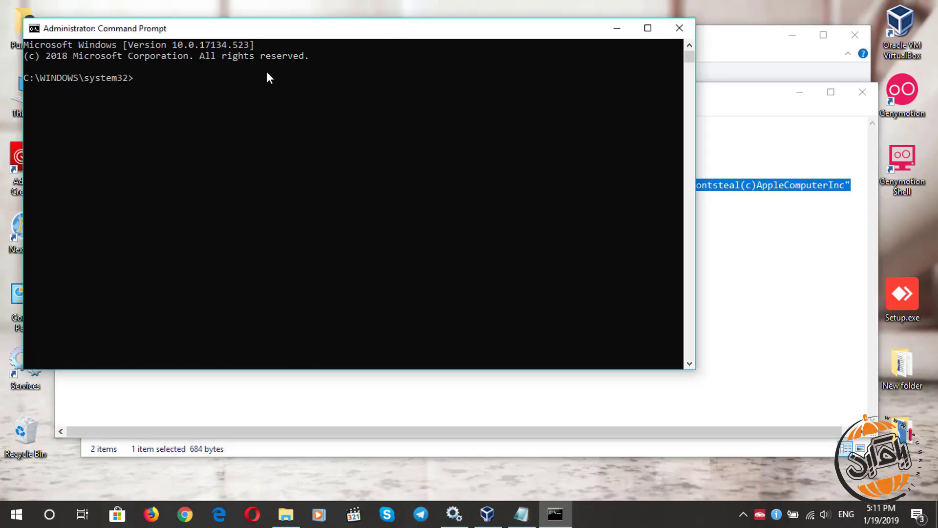
pyautogui.rightClick(268, 77)
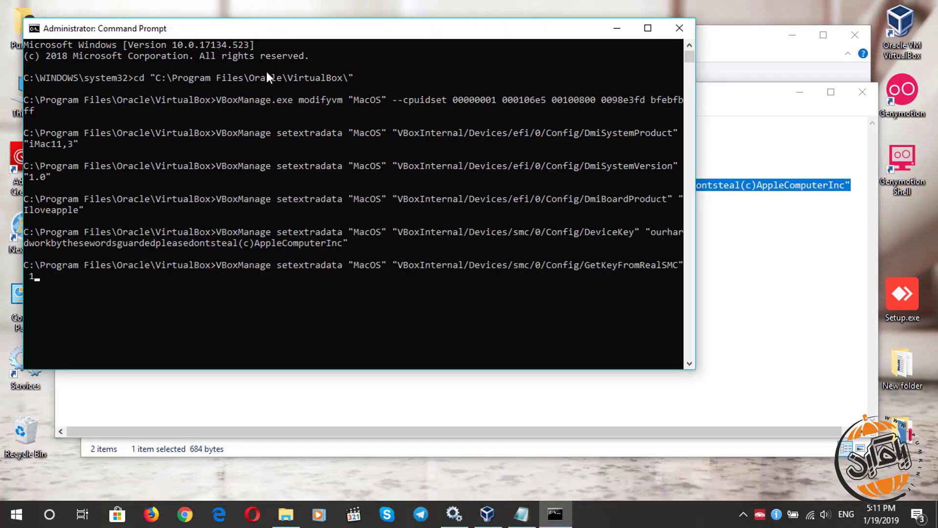